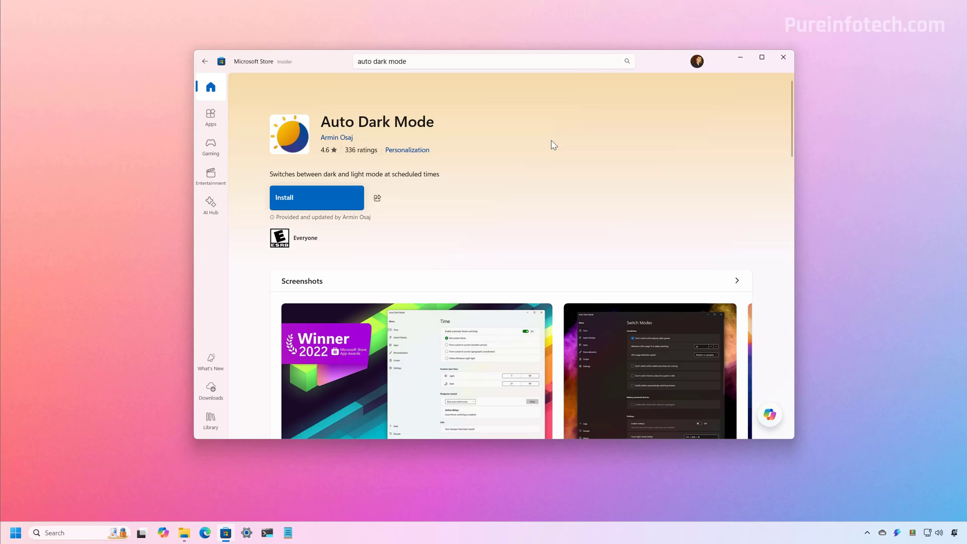
Search Start for 'termin' and run Terminal Preview as administrator.
key("super")
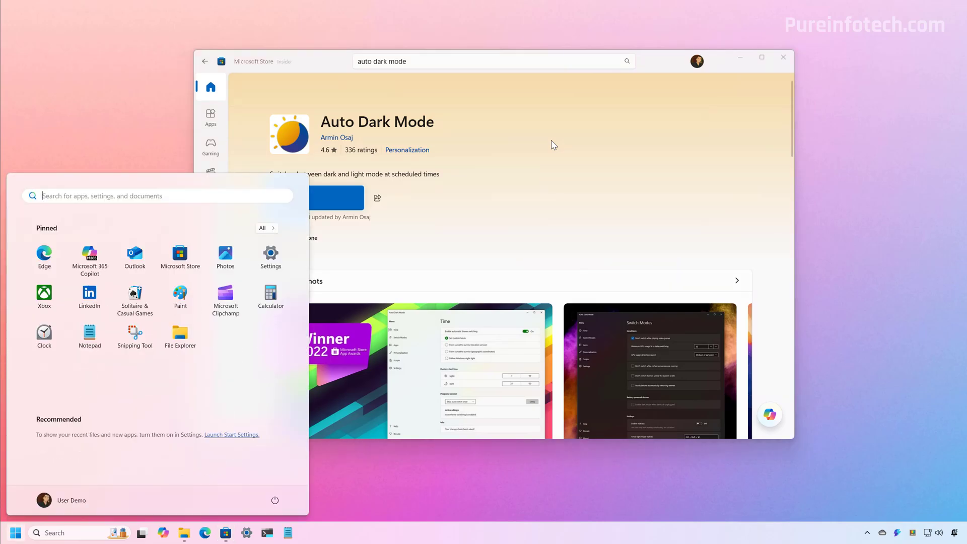
type("termin")
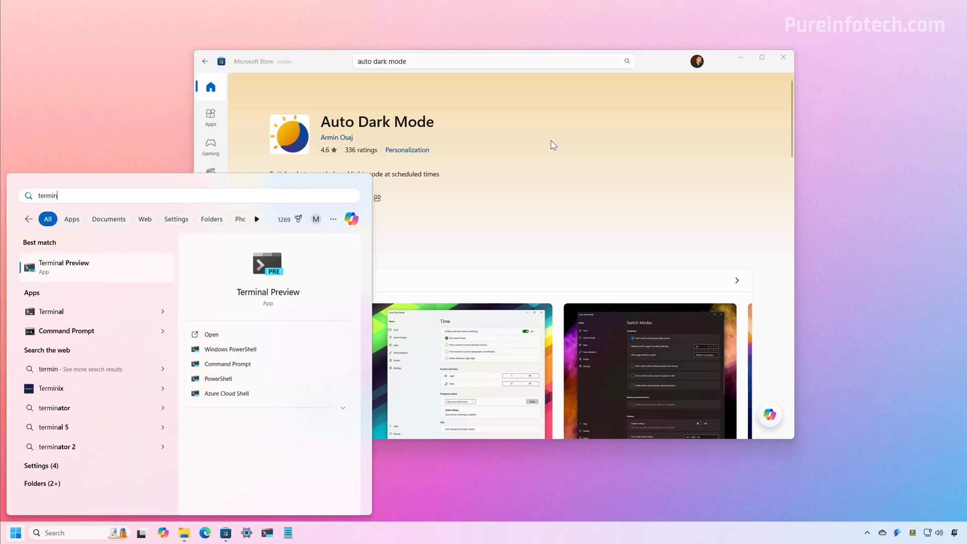
right_click(145, 274)
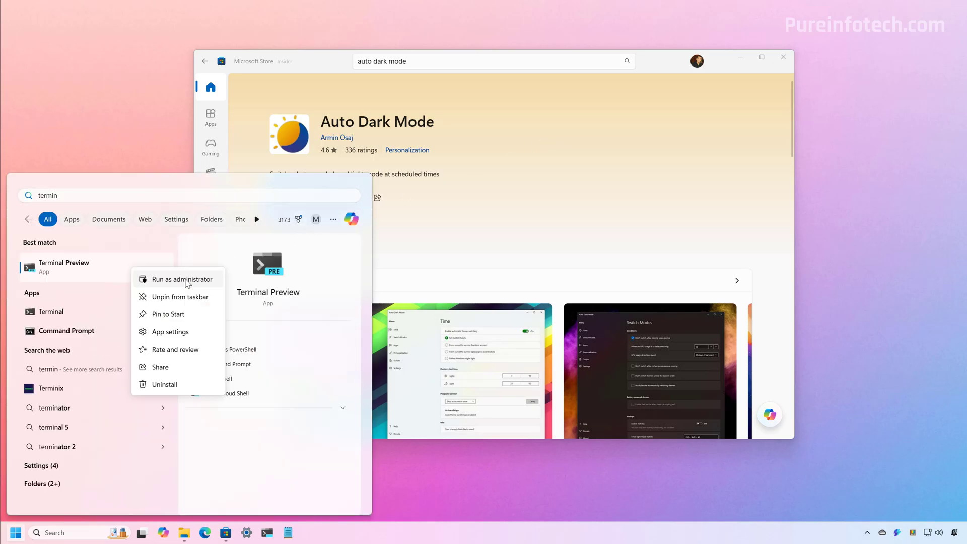
left_click(182, 279)
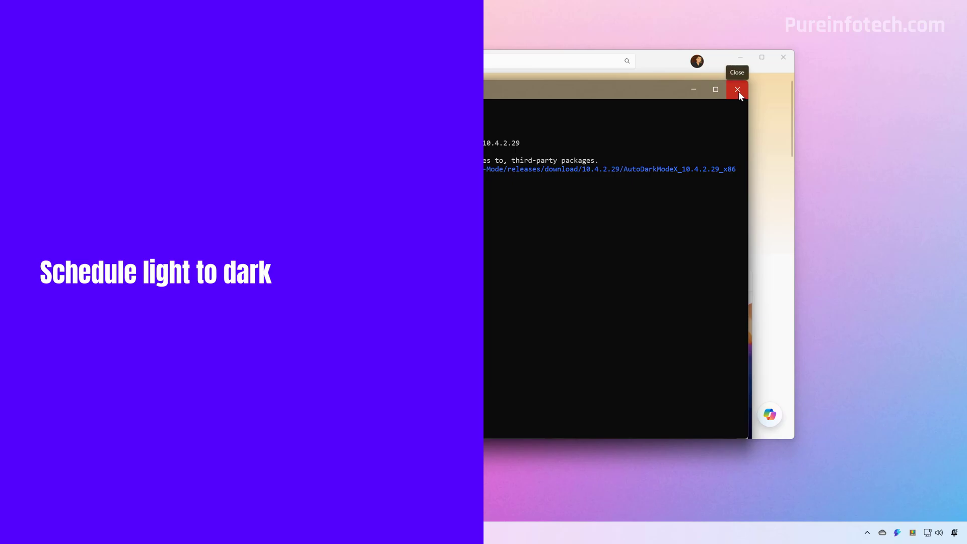
Close the terminal and launch Auto Dark Mode by searching 'auto dark mode' in Start.
left_click(738, 91)
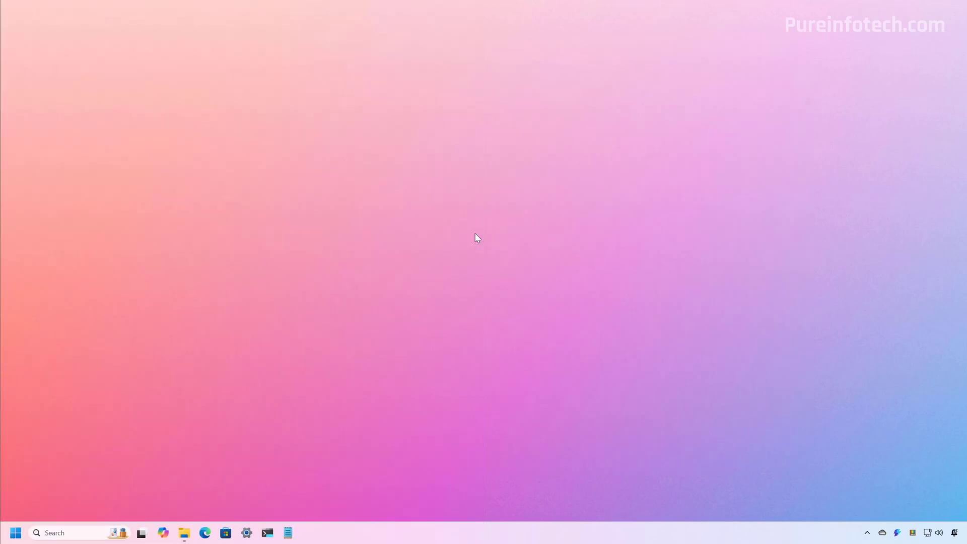
key("super")
type("auto dark mode")
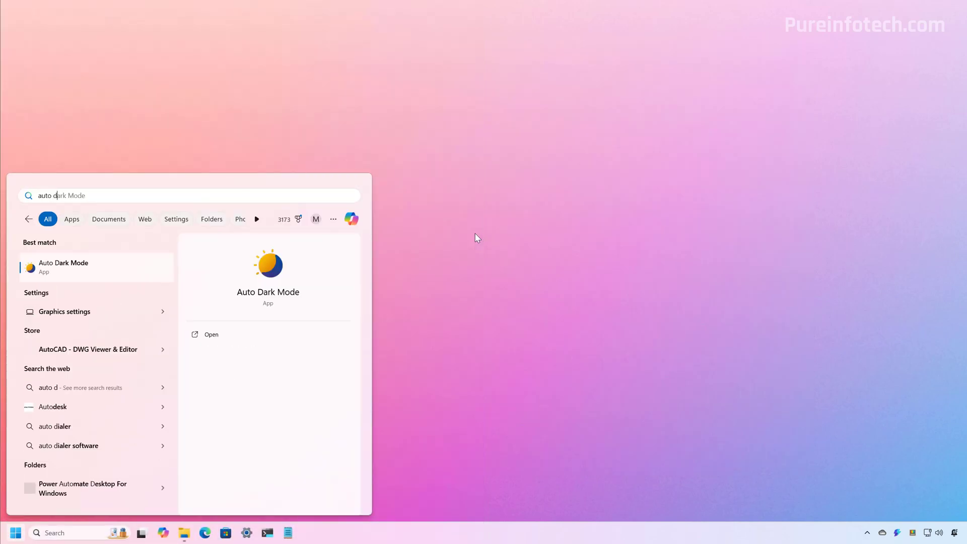
key("Return")
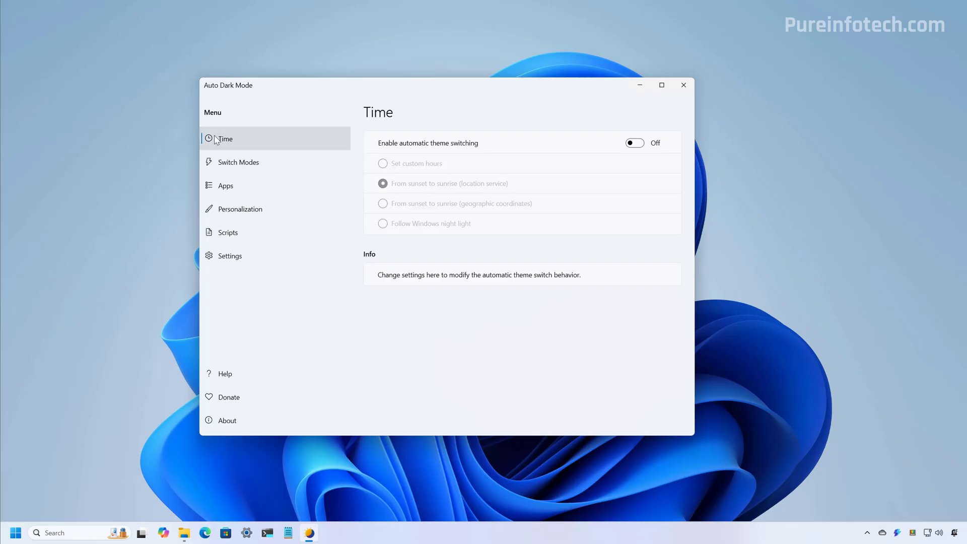
Enable automatic theme switching, scheduled from sunset to sunrise by location (06:22 AM / 09:46 PM).
left_click(638, 144)
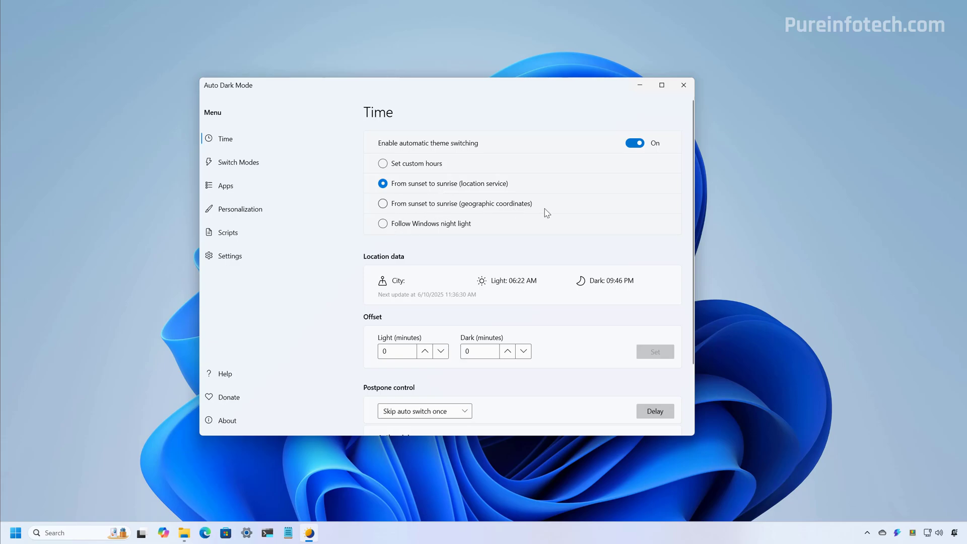
left_click(399, 224)
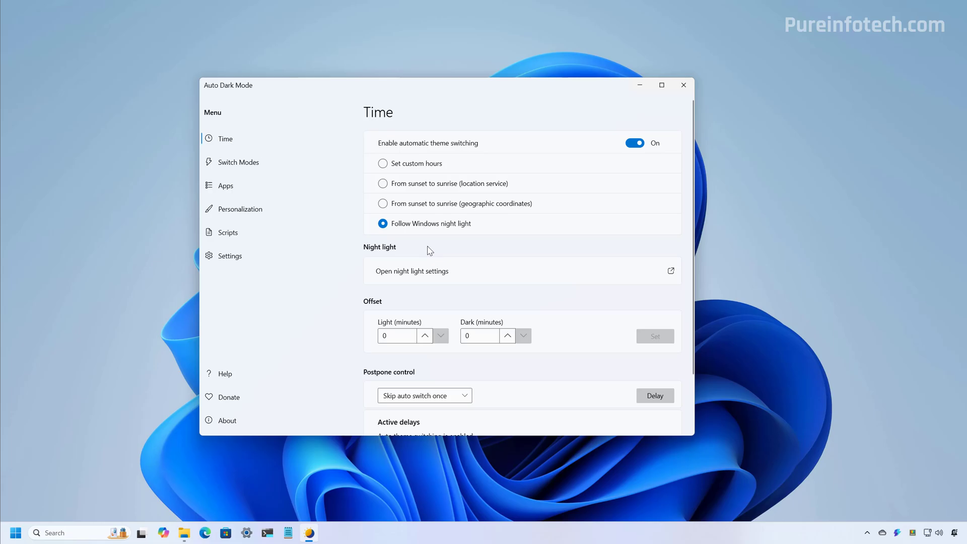
scroll(453, 237, "down", 1)
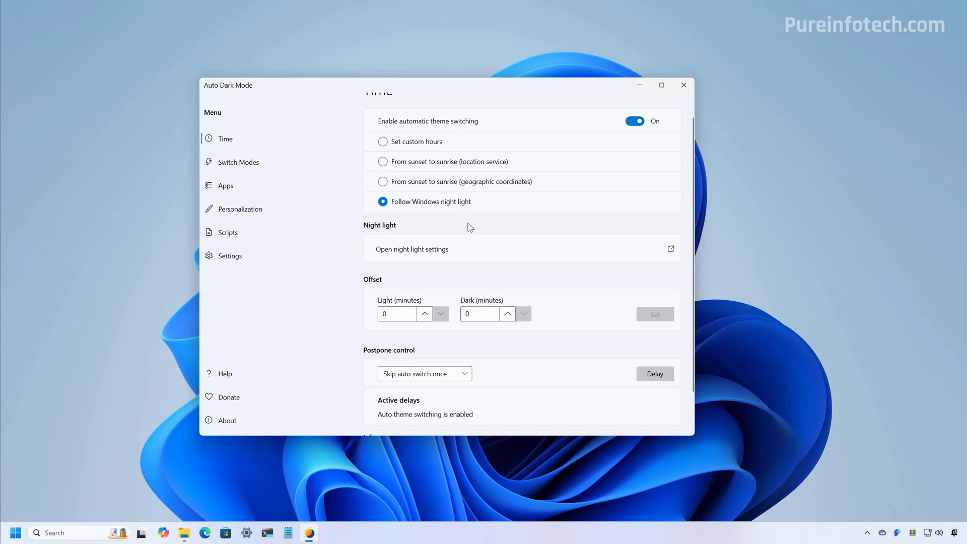
scroll(470, 227, "up", 1)
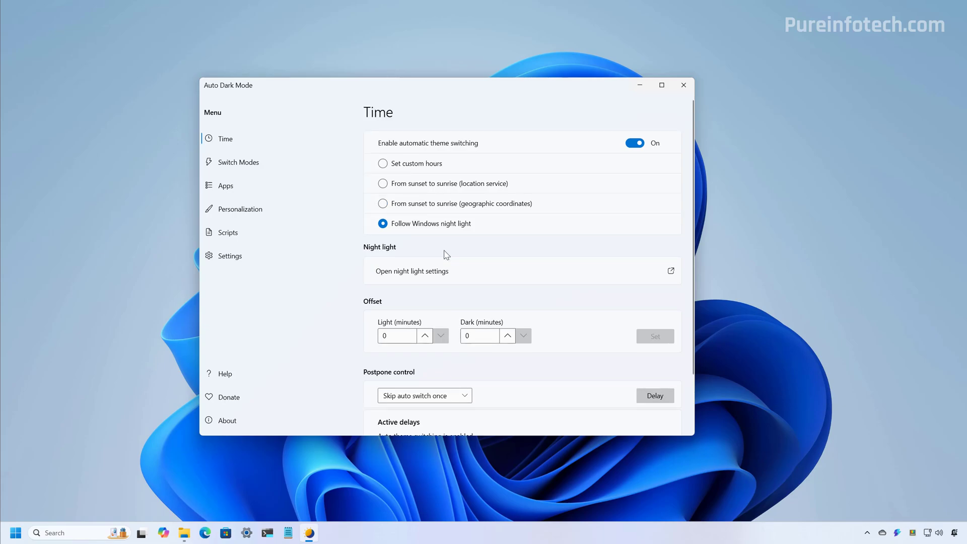
left_click(421, 185)
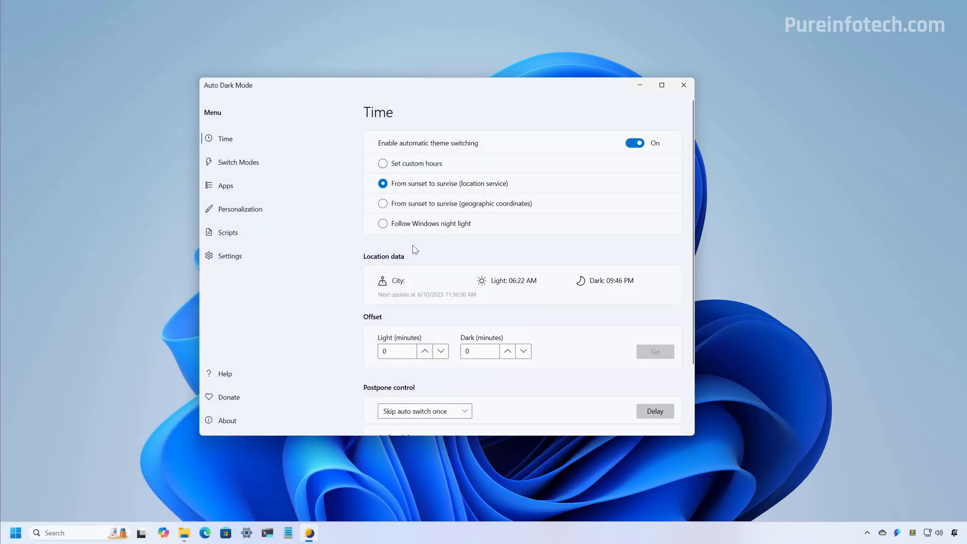
Review the Switch Modes conditions, leaving the video-games condition off, and scroll through the hotkeys.
left_click(258, 165)
scroll(537, 280, "down", 1)
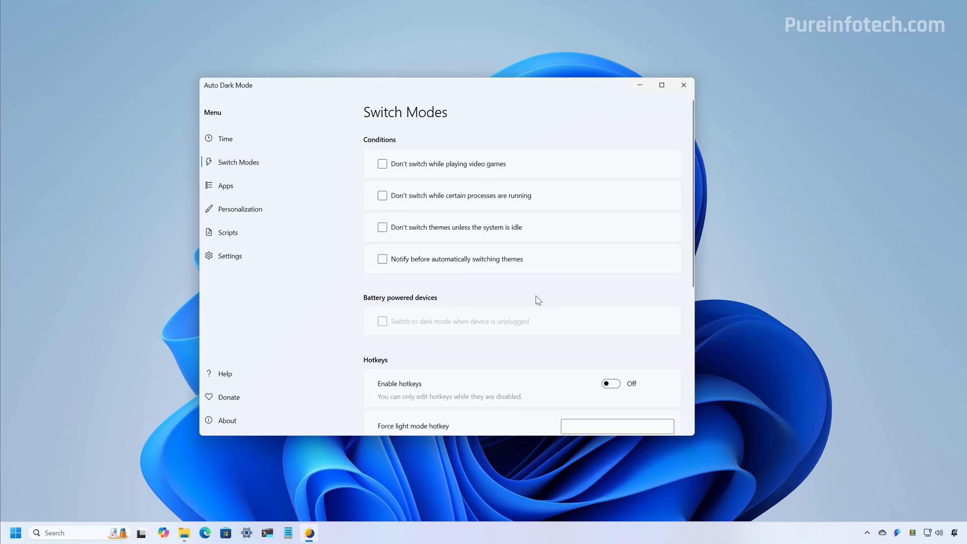
left_click(382, 163)
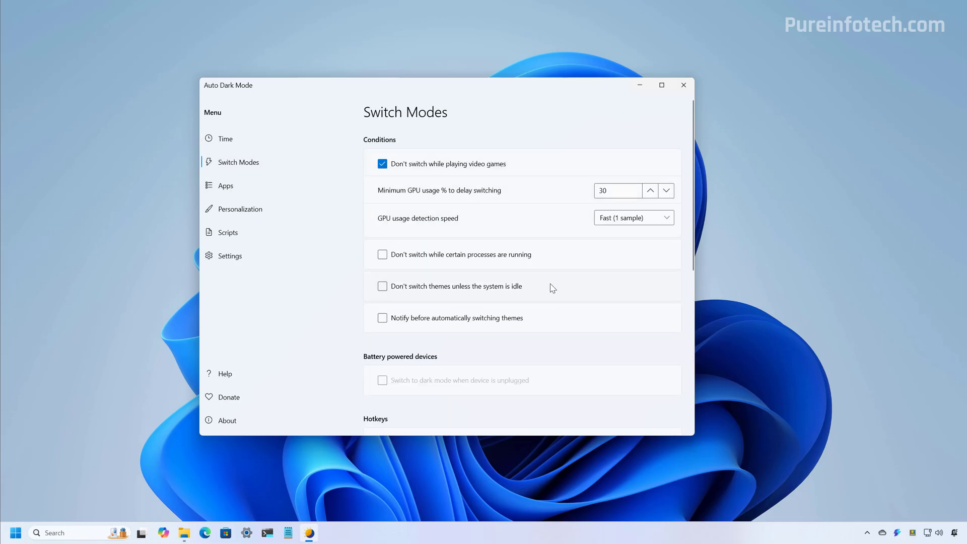
key("space")
scroll(548, 285, "down", 2)
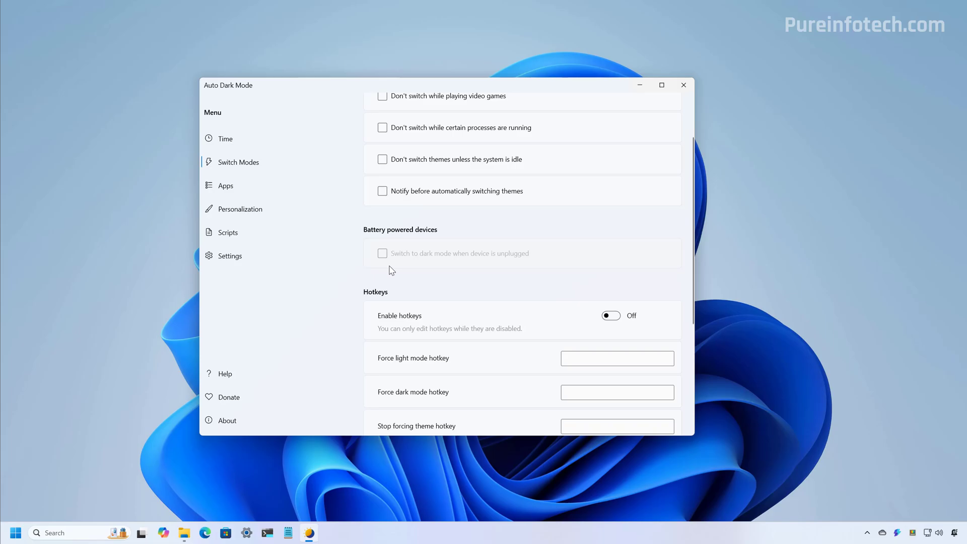
scroll(403, 267, "down", 2)
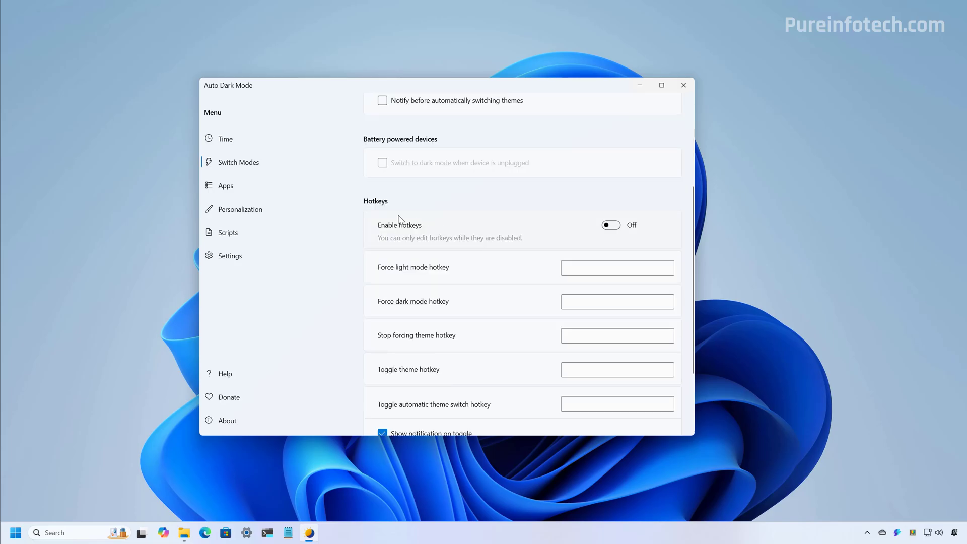
scroll(459, 208, "down", 2)
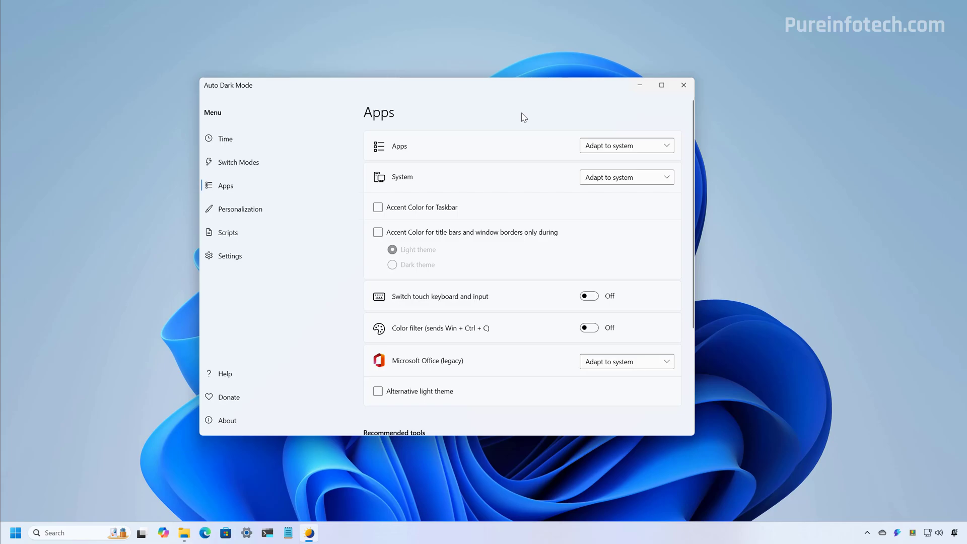
left_click(613, 148)
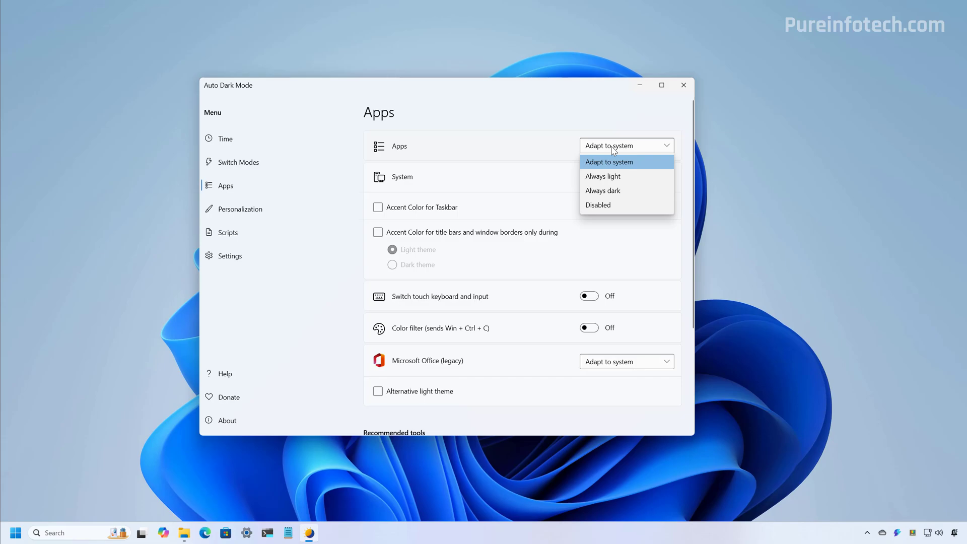
left_click(613, 150)
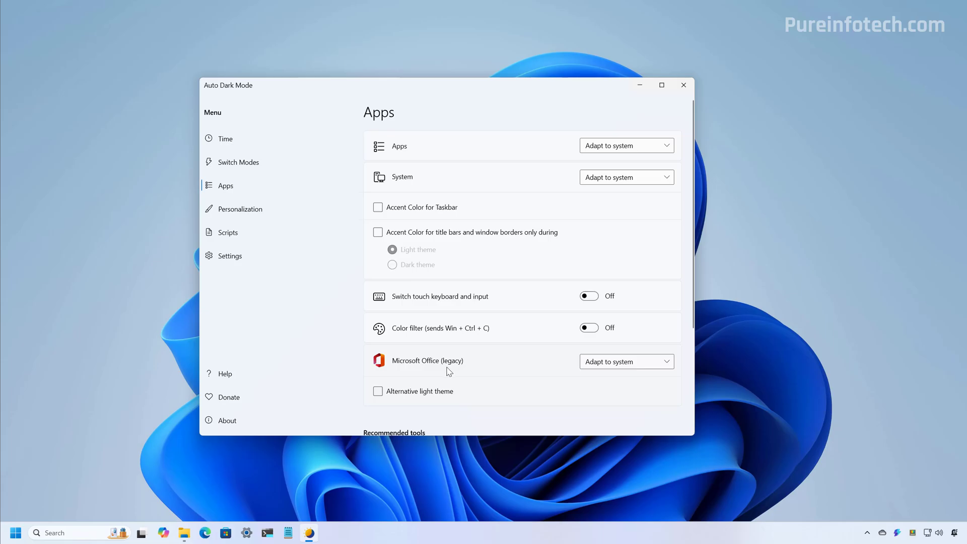
scroll(478, 378, "down", 5)
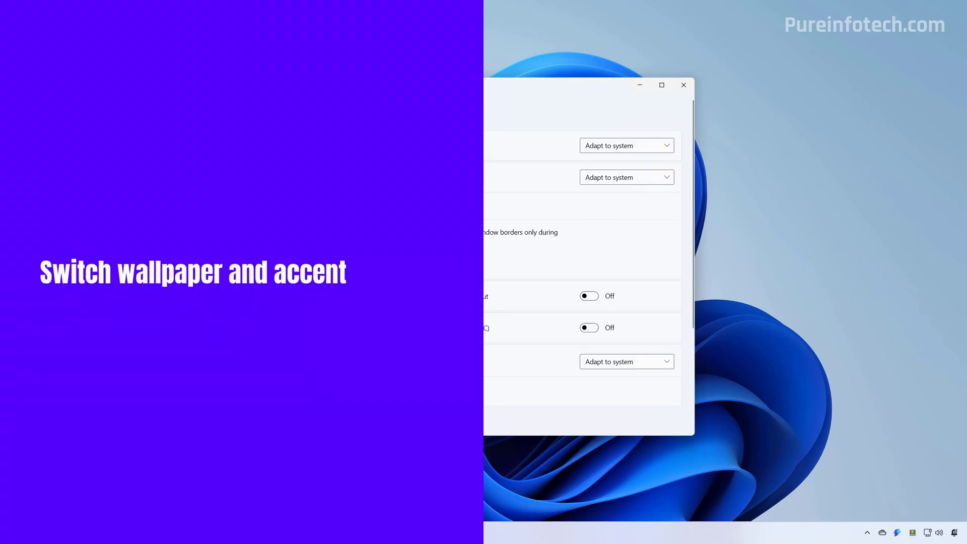
Turn on wallpaper switching and set the light theme picture to 05-Orange_LM-4K.png.
left_click(238, 212)
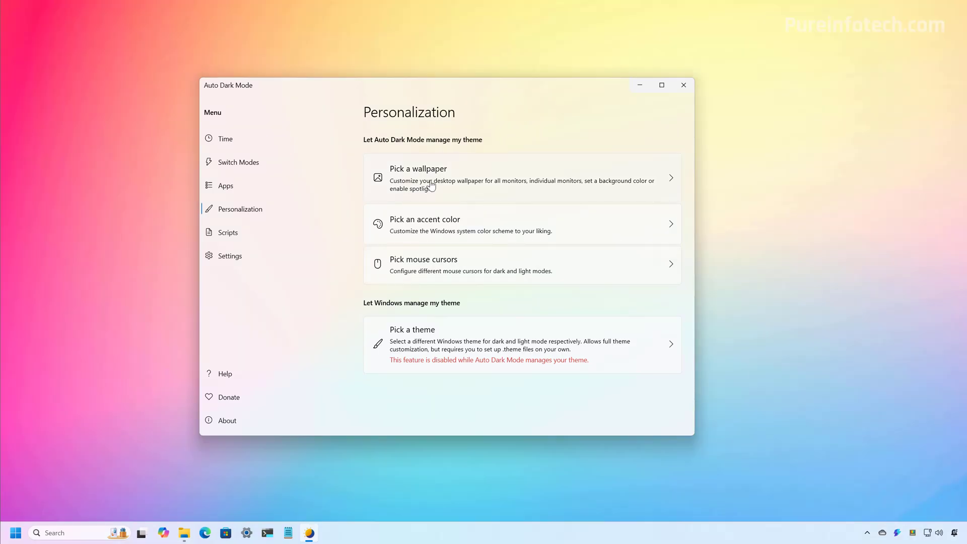
left_click(432, 186)
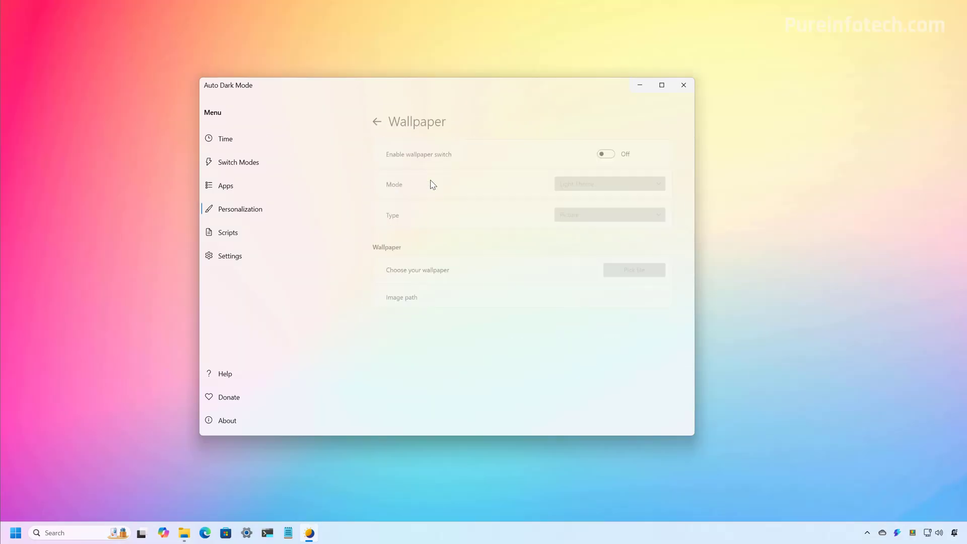
left_click(614, 148)
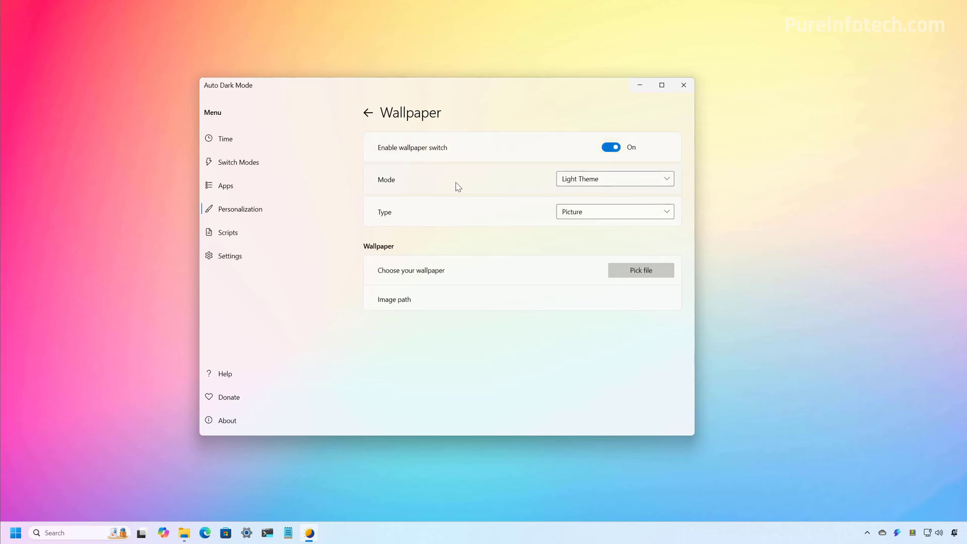
left_click(573, 184)
left_click(578, 195)
left_click(599, 215)
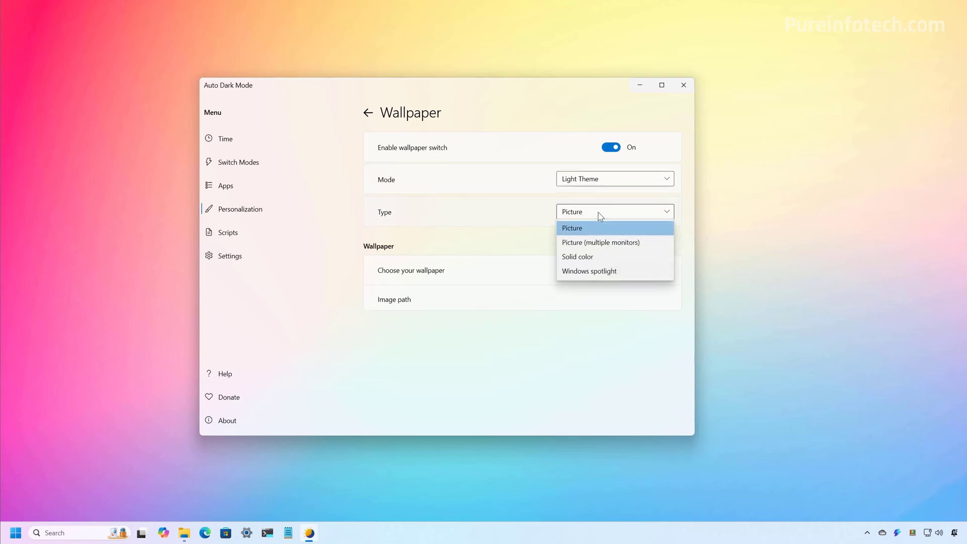
left_click(576, 229)
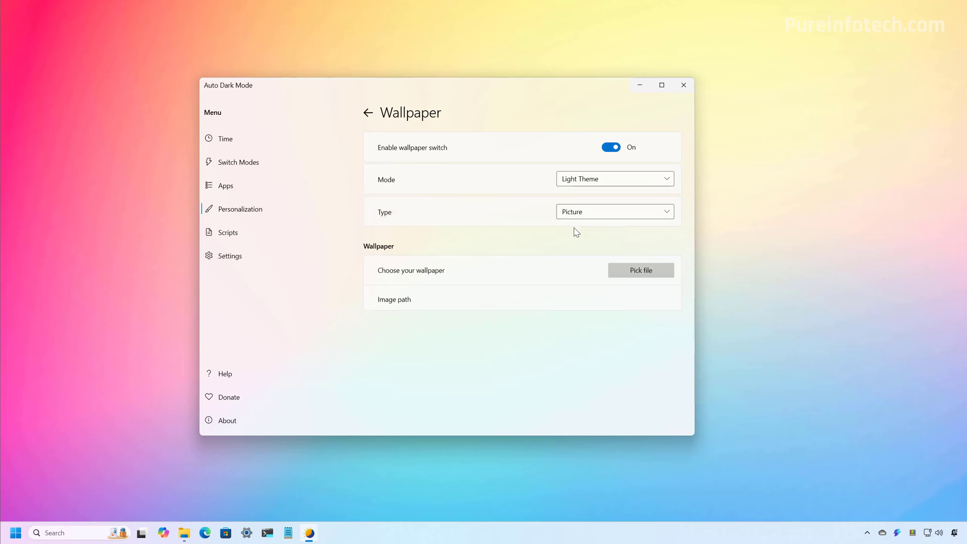
left_click(637, 276)
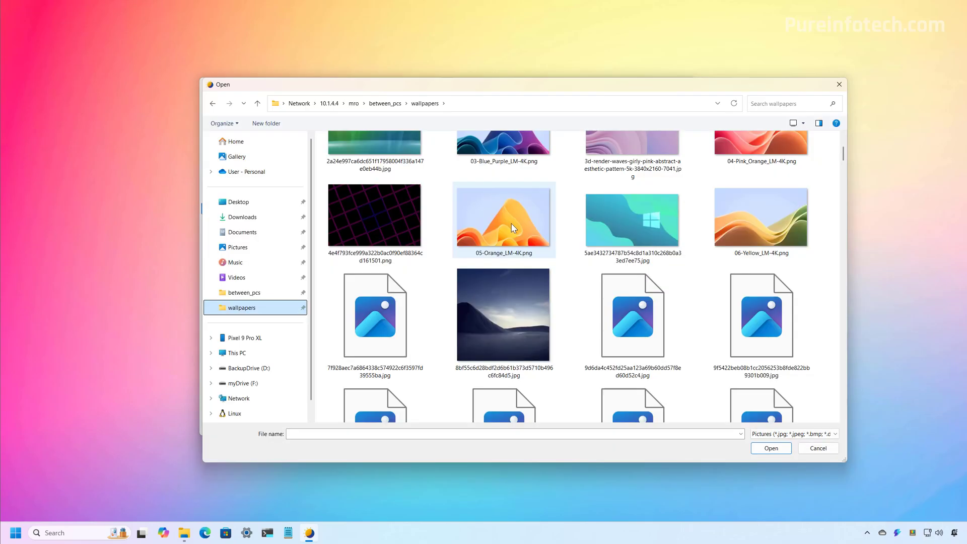
left_click(513, 228)
left_click(769, 449)
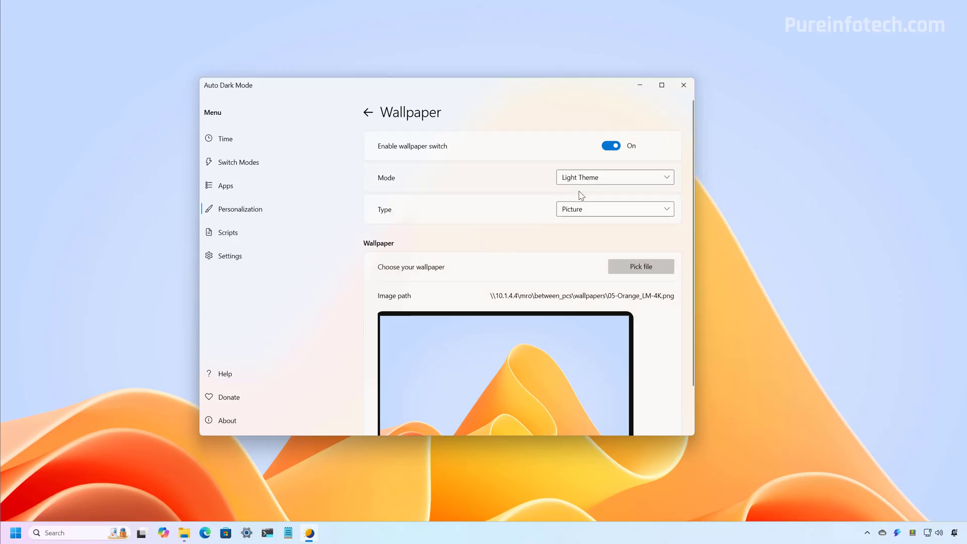
Set the dark theme wallpaper to the picture 12-Dark.jpg and return to Personalization.
left_click(601, 181)
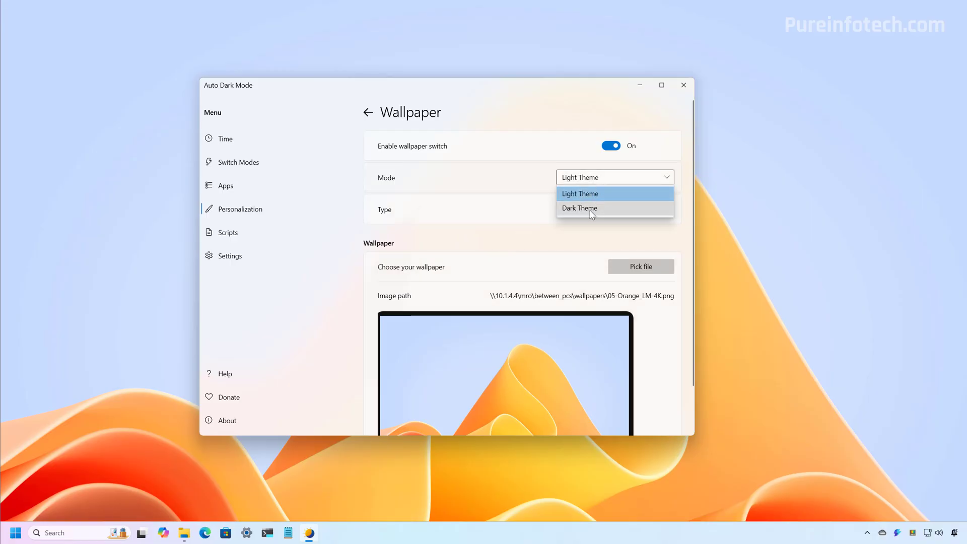
left_click(595, 207)
left_click(579, 210)
left_click(576, 225)
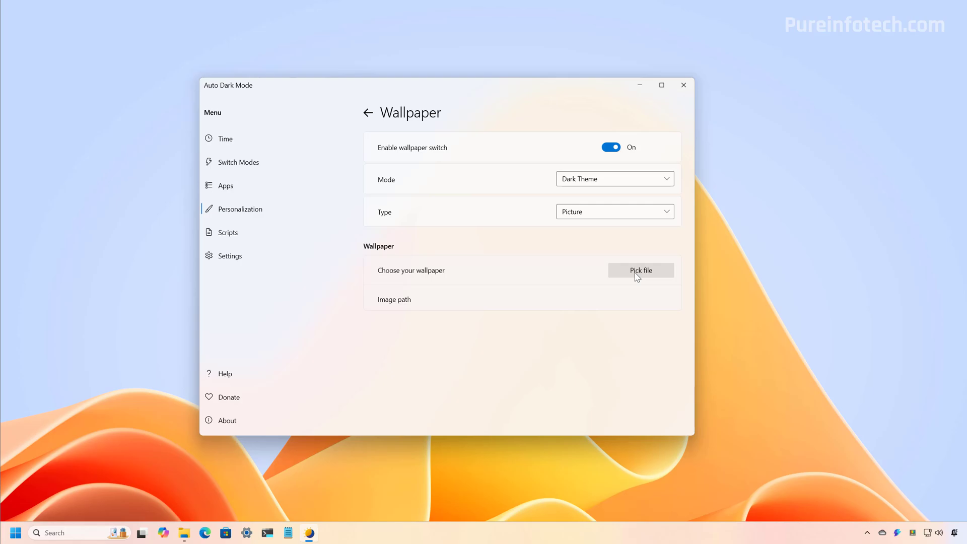
left_click(637, 276)
double_click(625, 180)
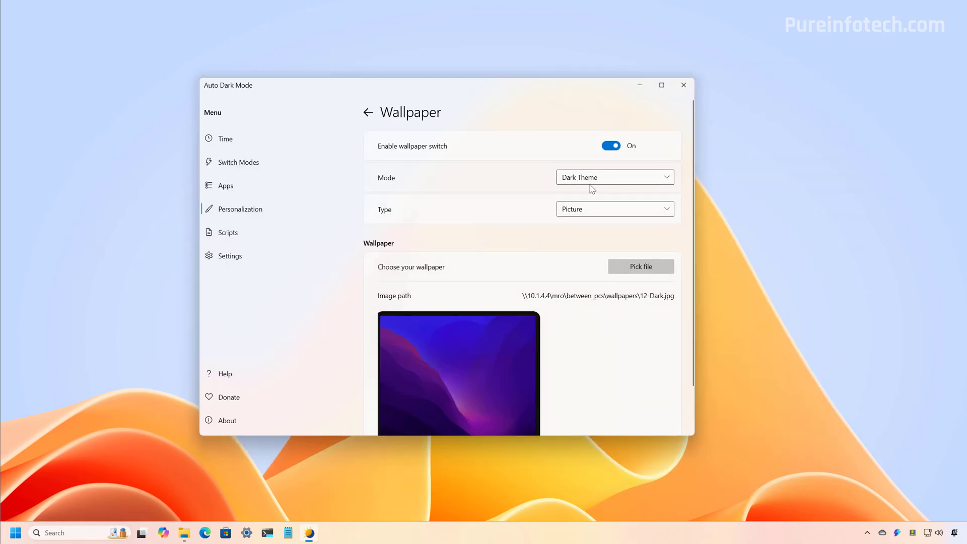
left_click(369, 113)
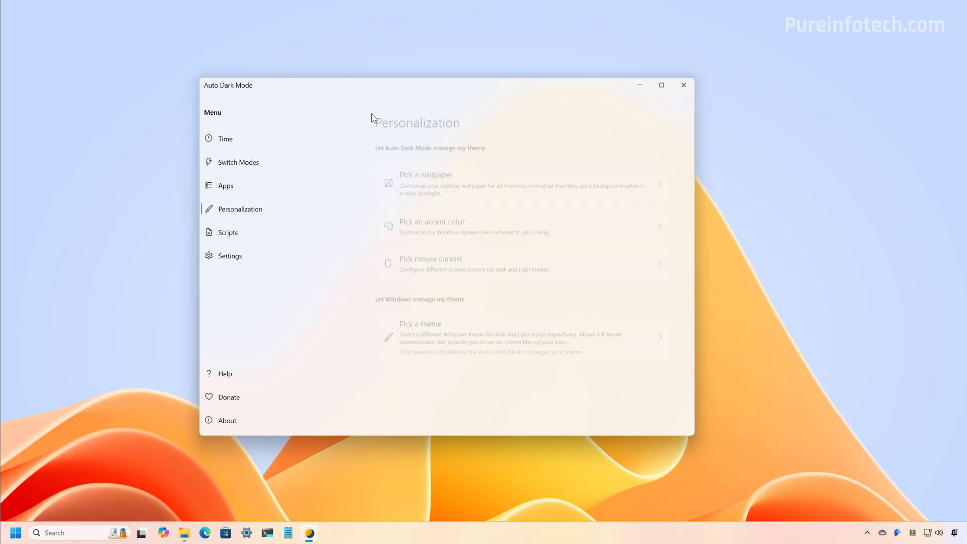
Set the accent color mode to Automatic for both the Light and Dark theme.
left_click(452, 225)
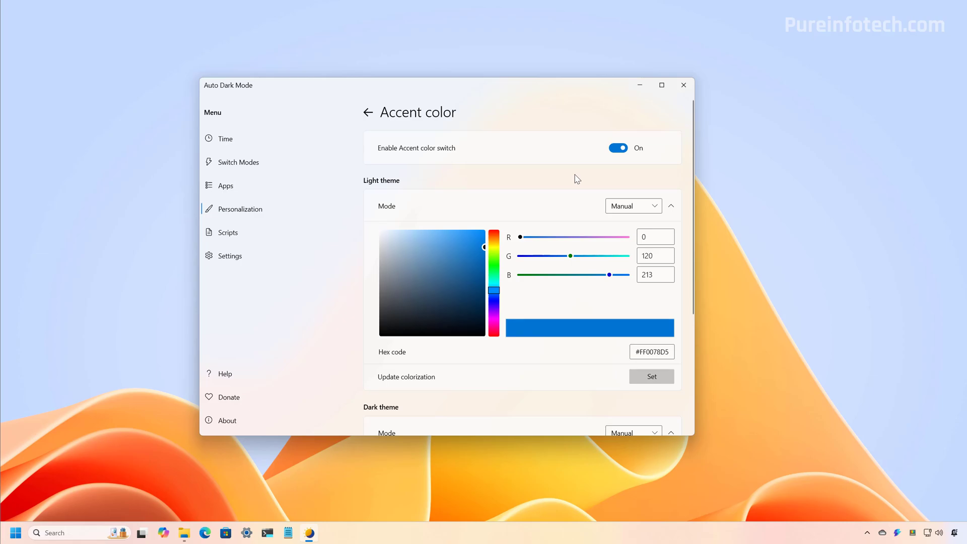
left_click(653, 208)
left_click(626, 224)
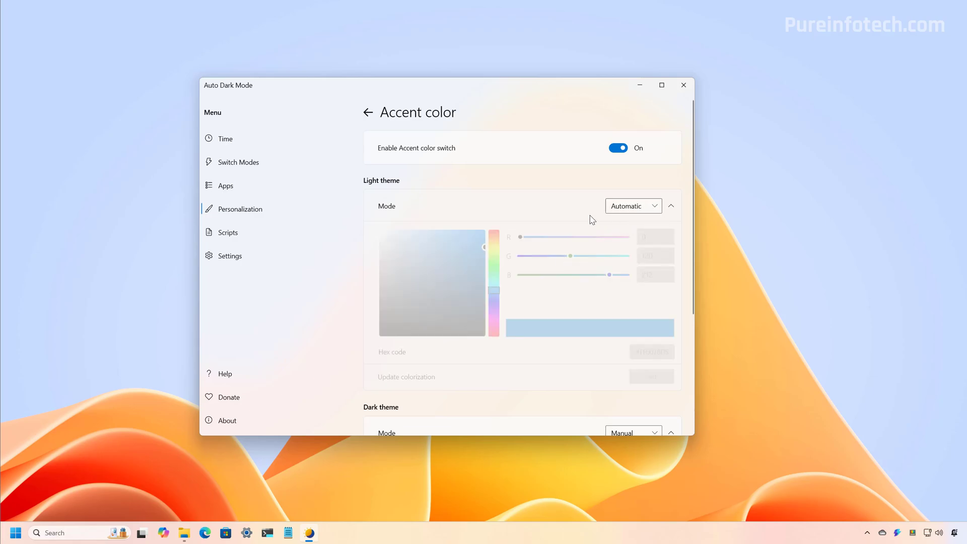
scroll(579, 221, "down", 3)
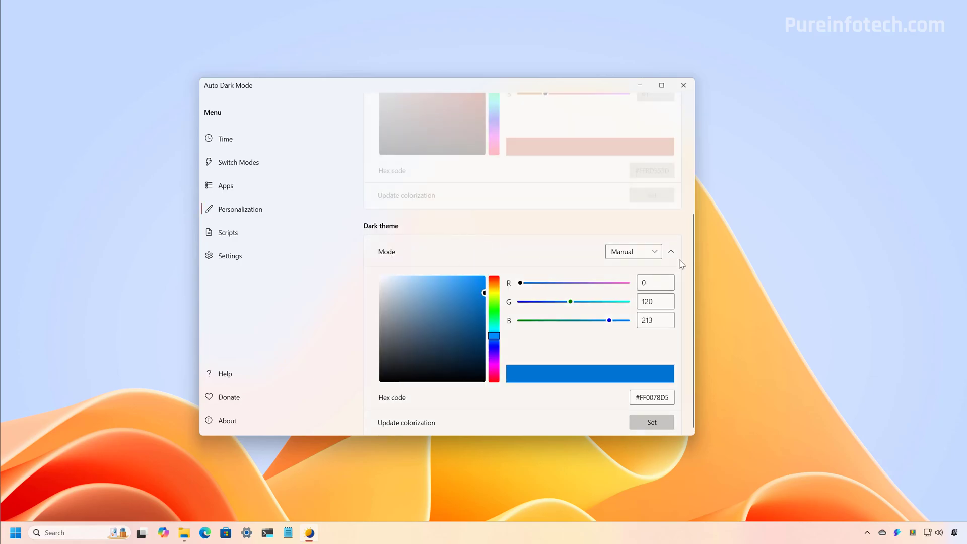
left_click(632, 252)
left_click(629, 268)
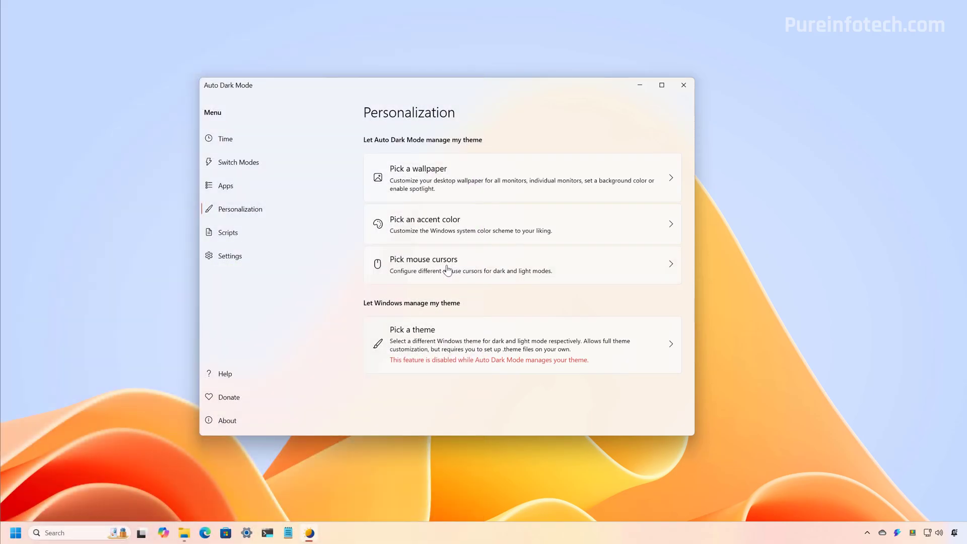
Set the light cursor scheme to Windows Aero and the dark cursor scheme to Windows Black.
left_click(446, 268)
left_click(603, 196)
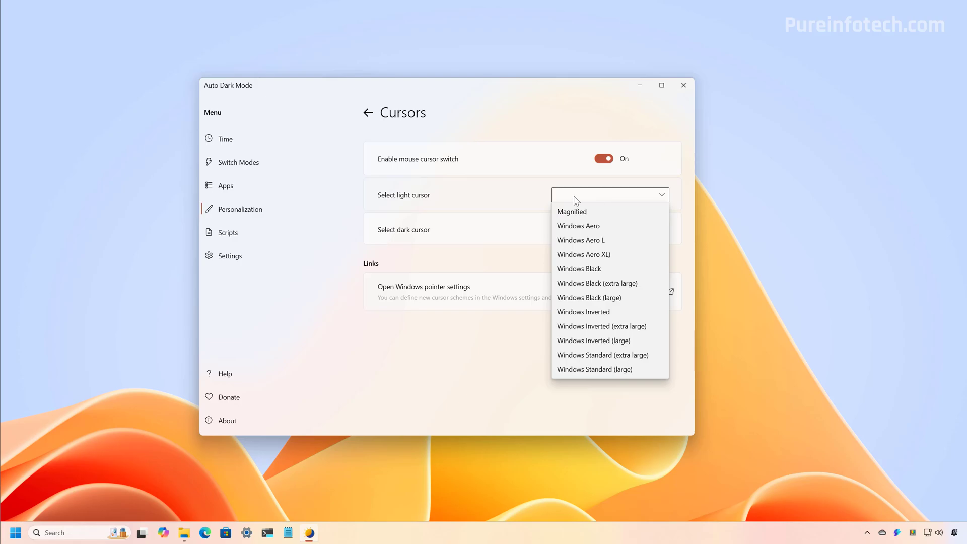
left_click(577, 229)
left_click(588, 268)
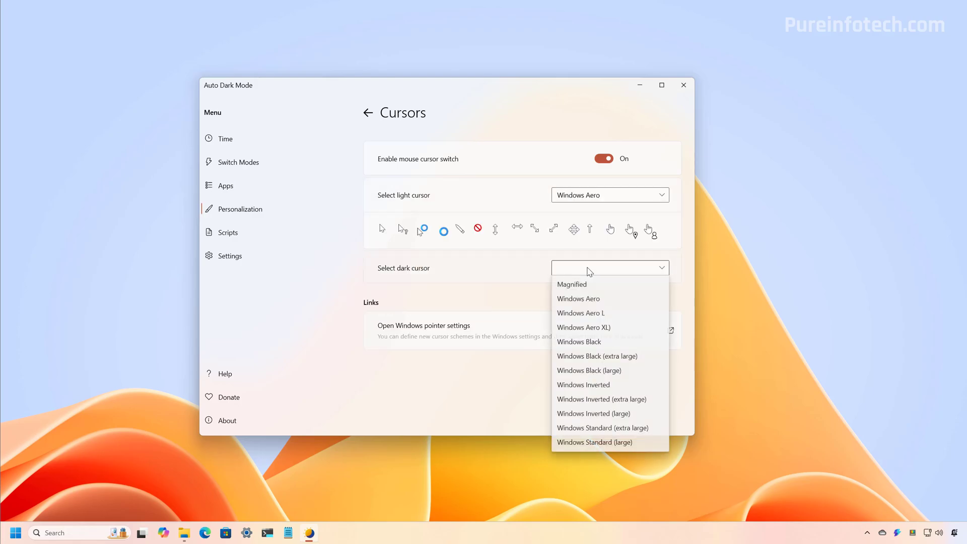
left_click(593, 348)
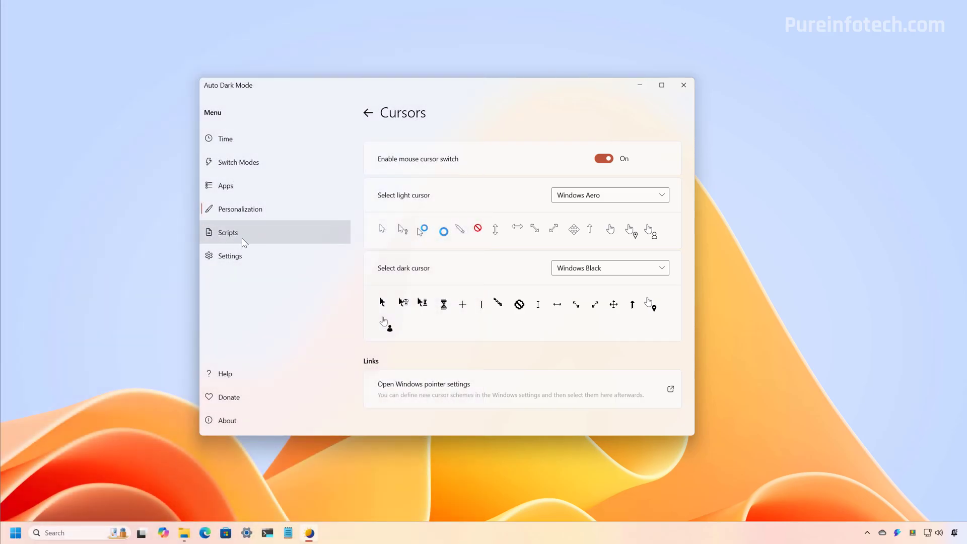
Look at the Scripts page, then scroll through the Settings page's update and autostart options.
left_click(243, 241)
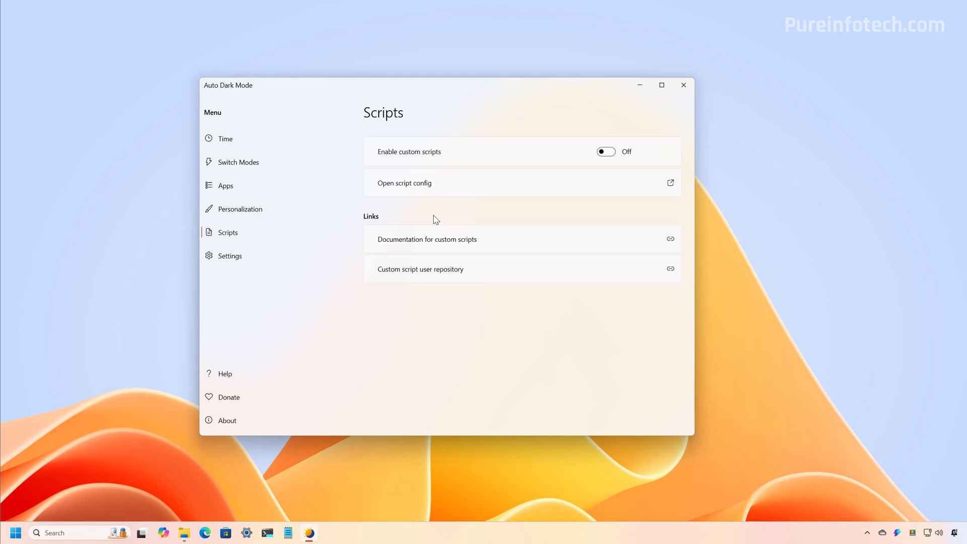
left_click(274, 255)
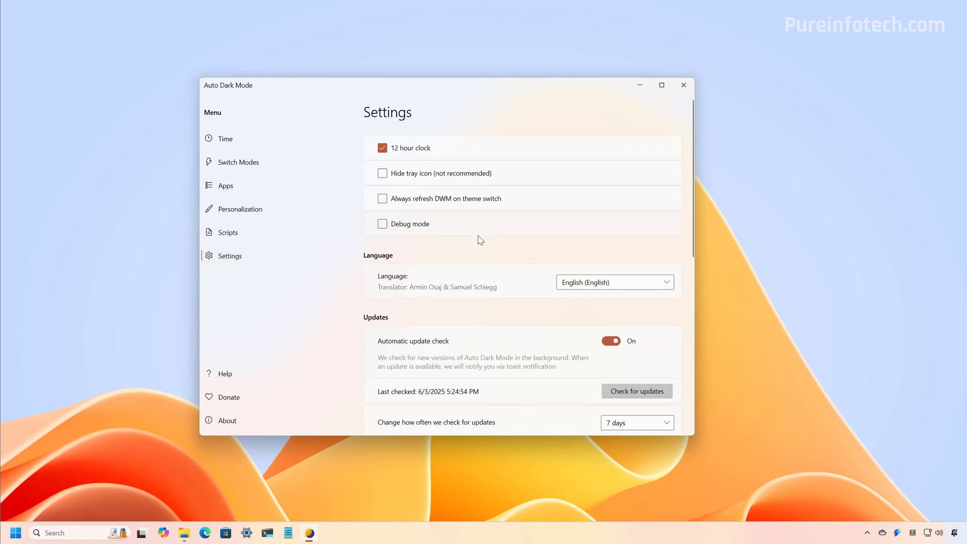
scroll(480, 240, "down", 3)
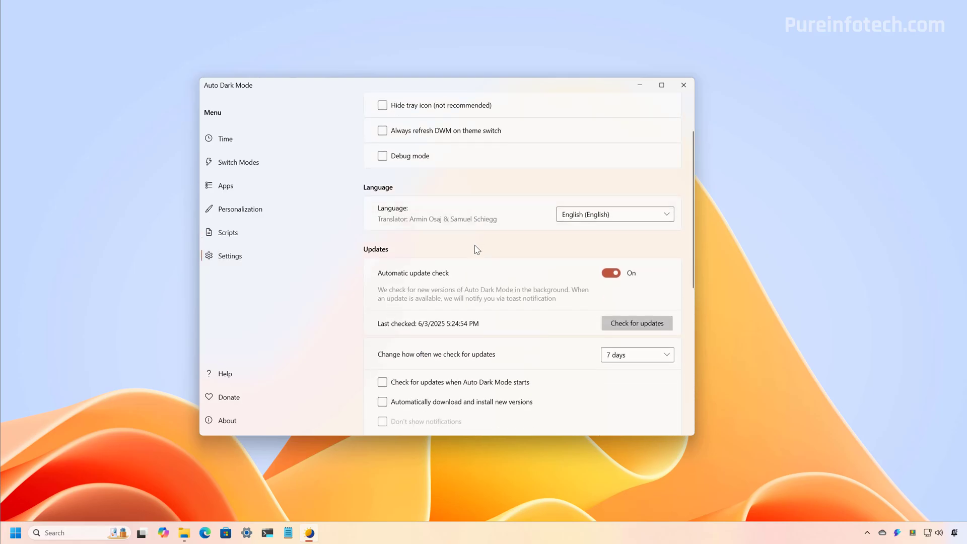
scroll(490, 285, "down", 5)
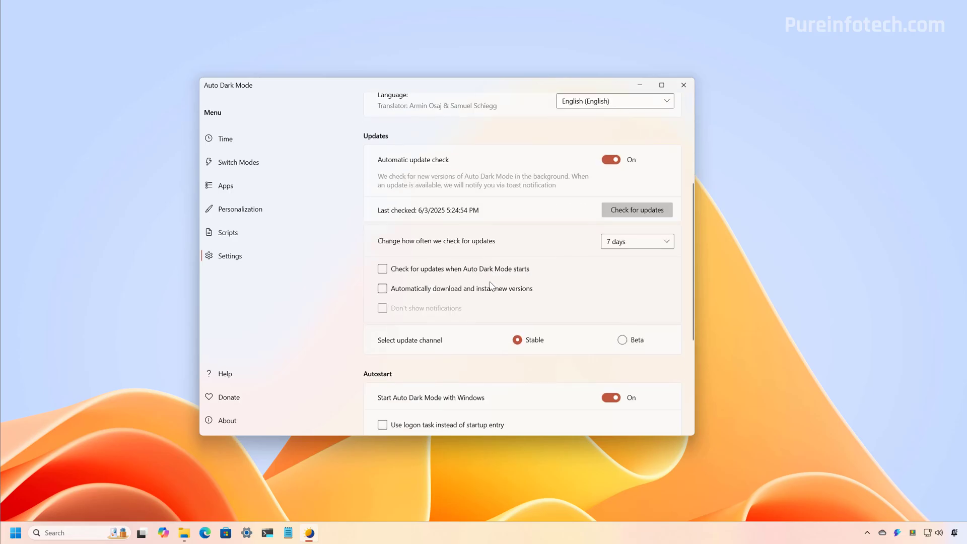
scroll(490, 285, "down", 8)
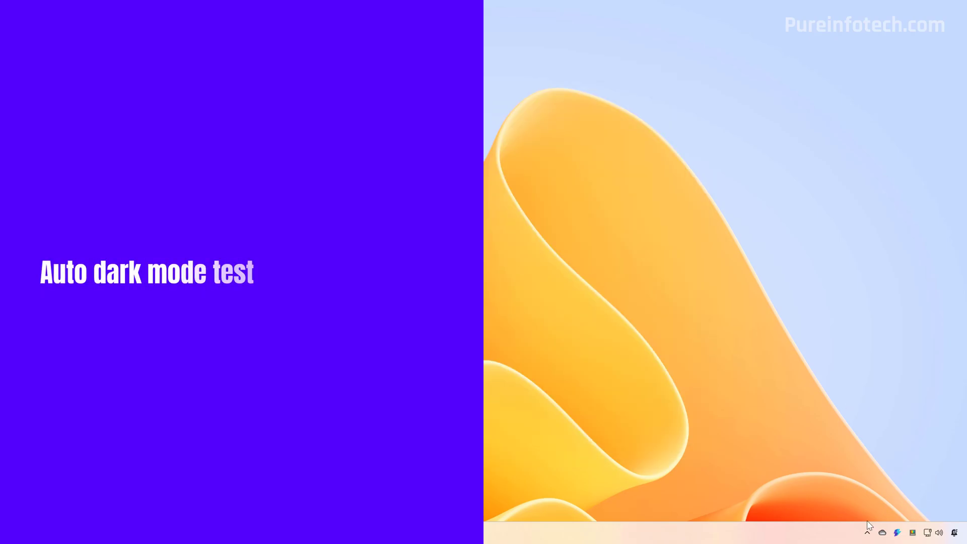
Pin Auto Dark Mode's tray icon to the taskbar and force the dark theme from it.
left_click(866, 532)
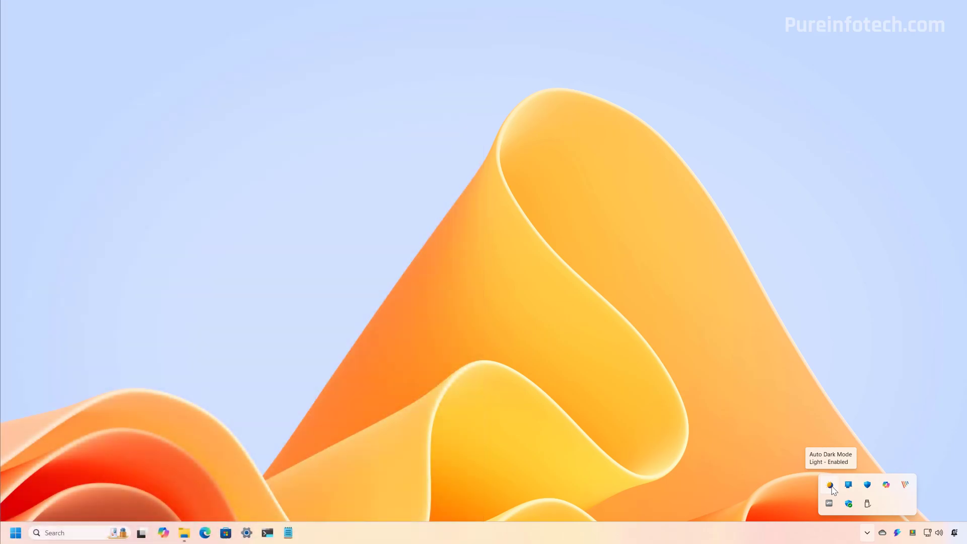
left_click_drag(833, 490, 886, 537)
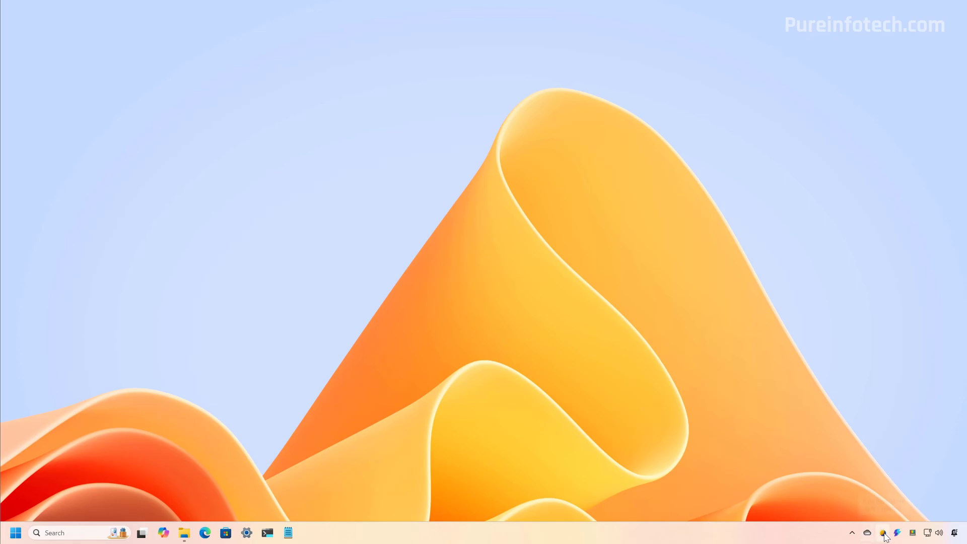
right_click(883, 534)
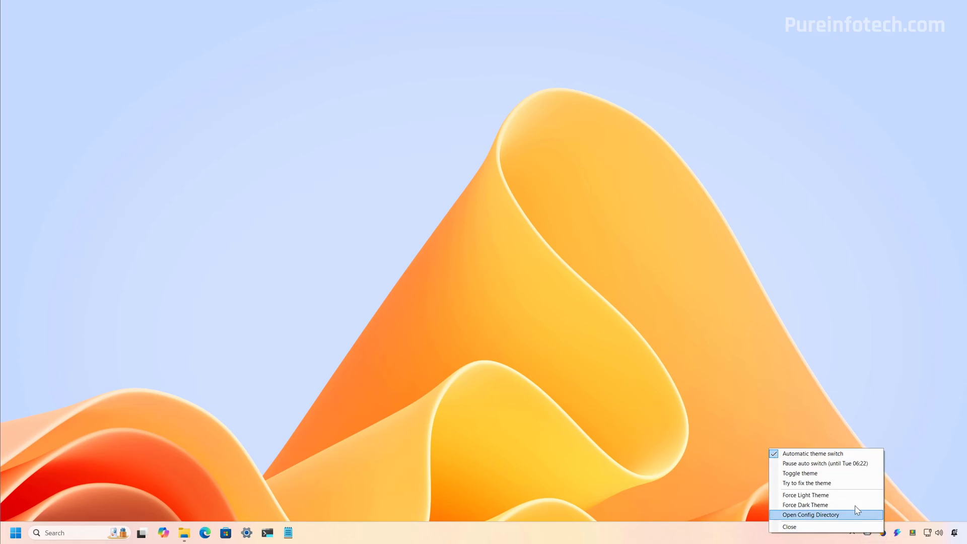
left_click(804, 504)
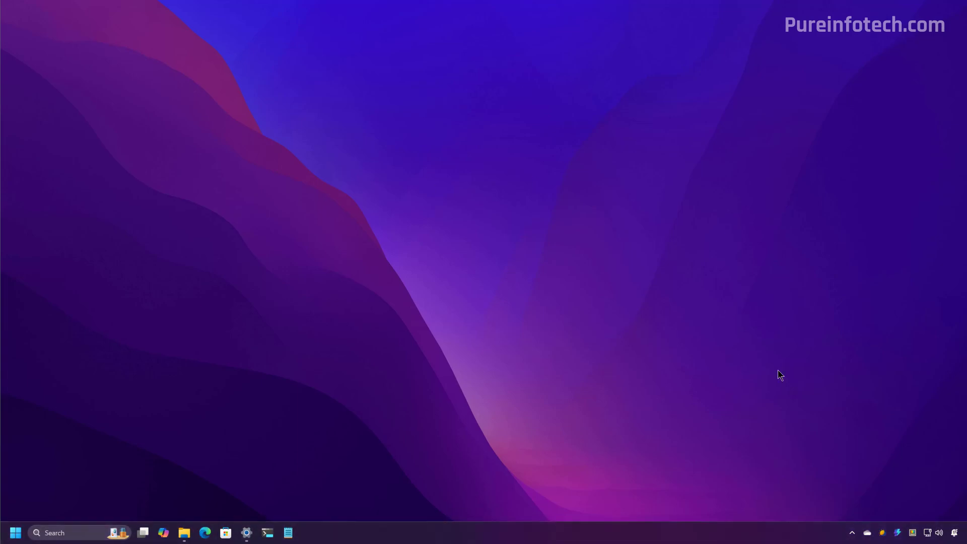
Force the light theme back from the tray menu, then dismiss the menu unchanged.
right_click(882, 536)
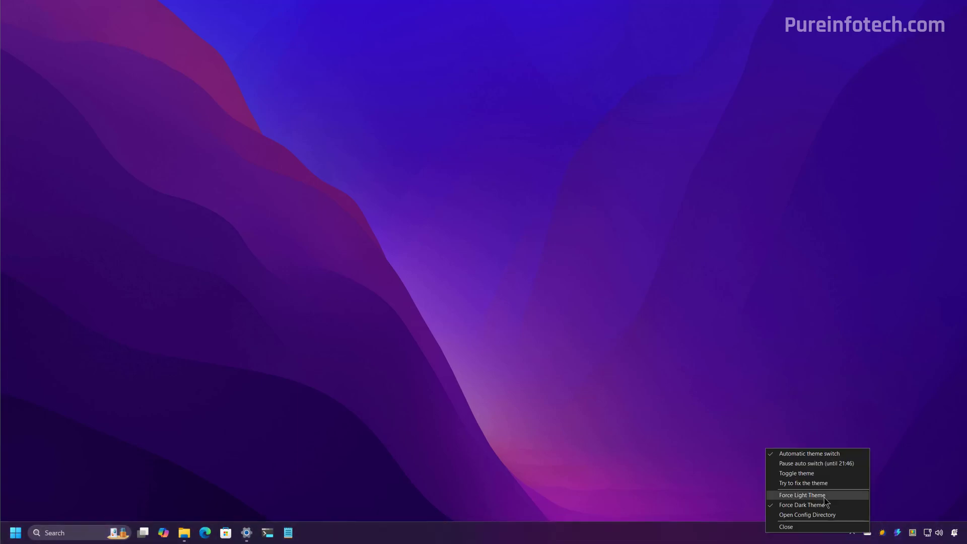
left_click(802, 495)
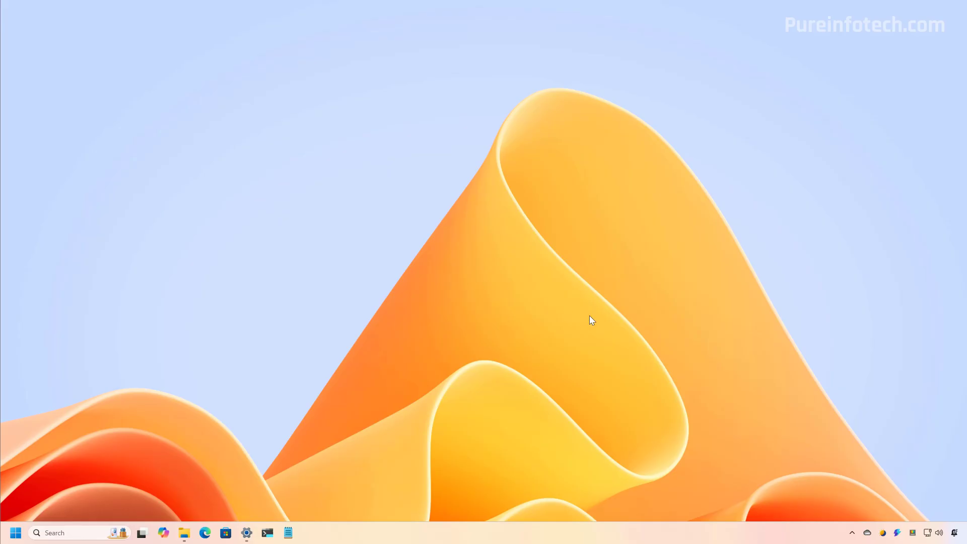
right_click(882, 533)
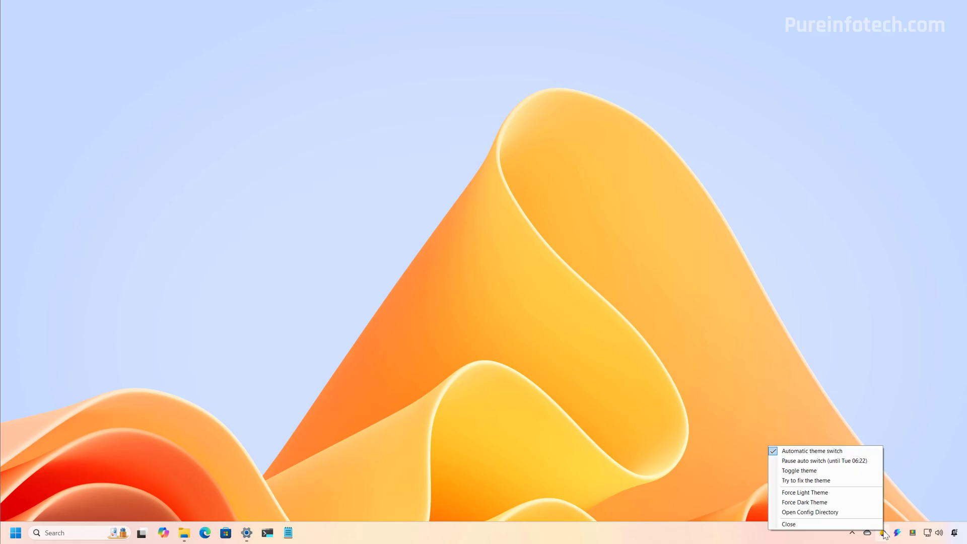
left_click(638, 337)
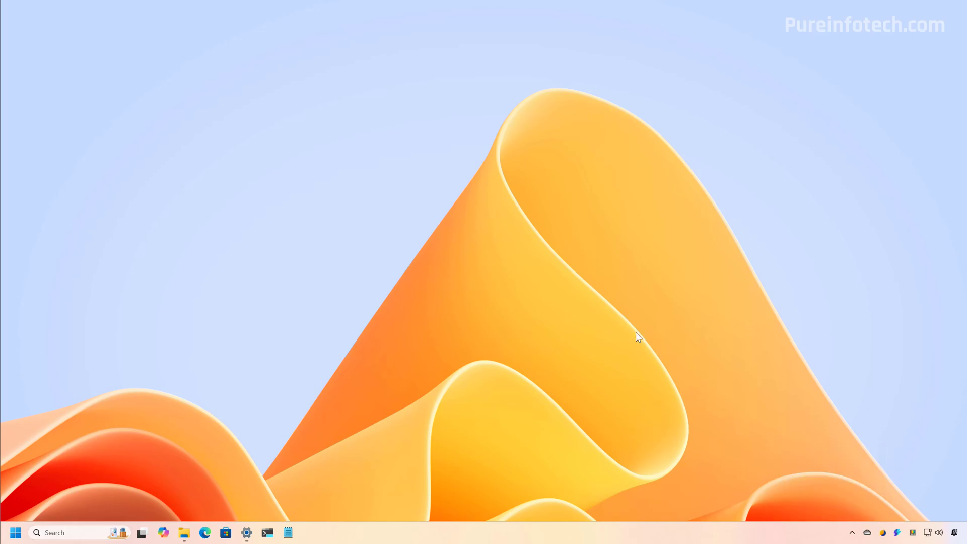